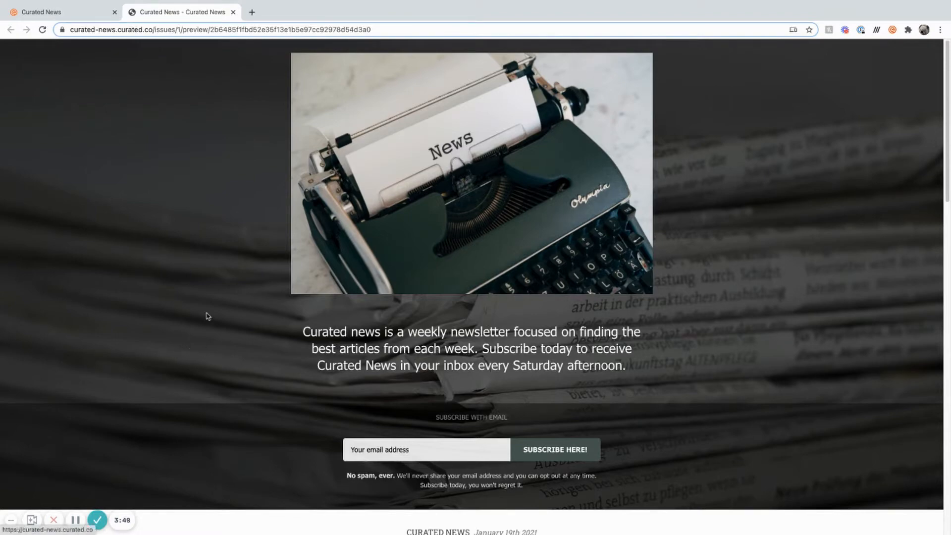
- Look through the newsletter preview from the header down to the Intro and Electronics sections
scroll(172, 297, down, 7)
scroll(172, 297, down, 3)
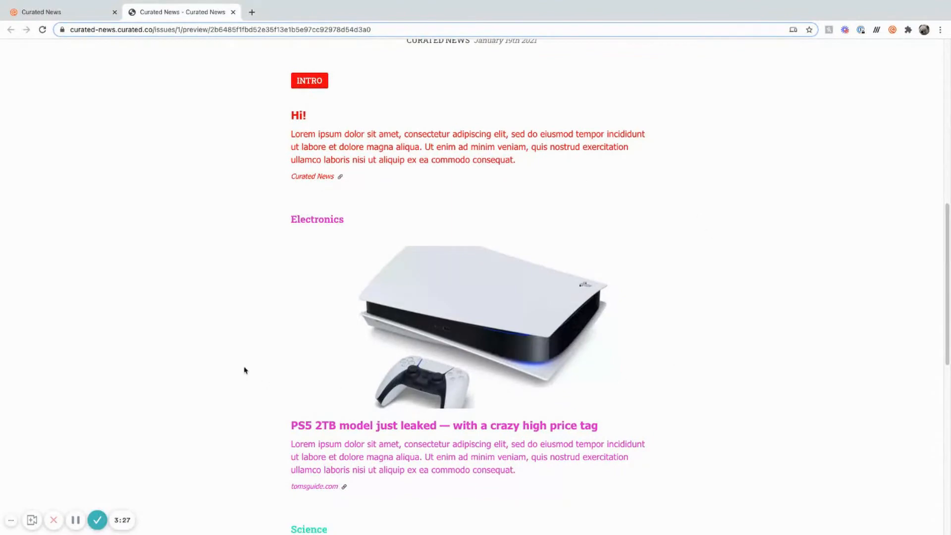
scroll(221, 354, up, 1)
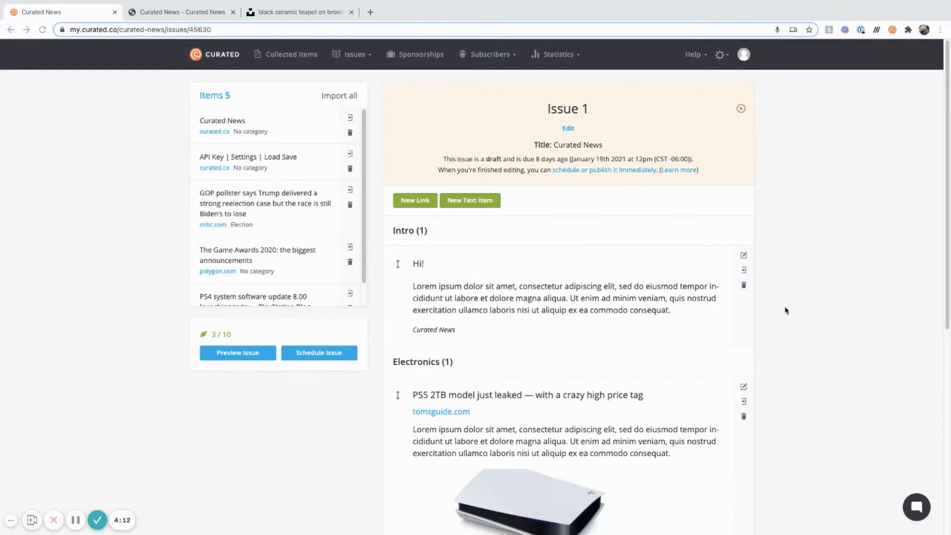
- Switch to Unsplash and check the download sizes offered for the black ceramic teapot photo
click(319, 15)
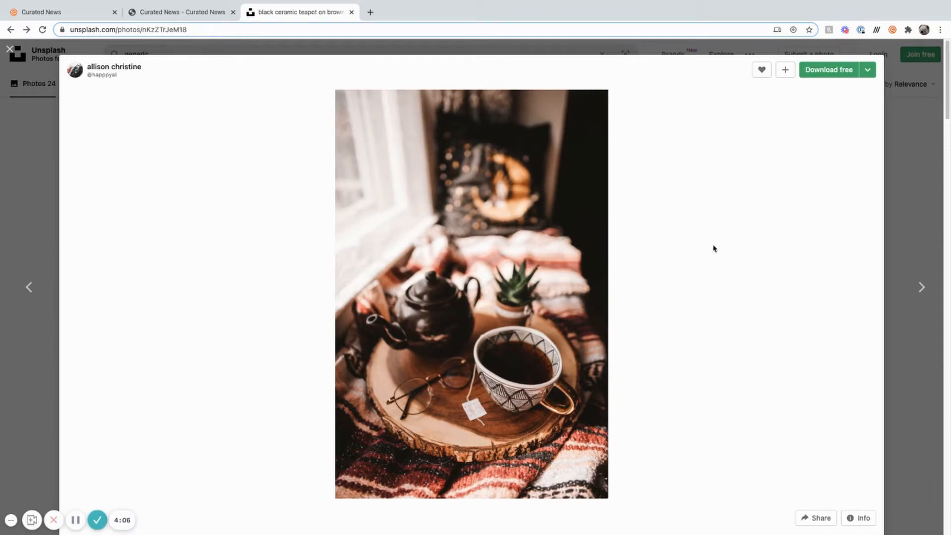
click(867, 69)
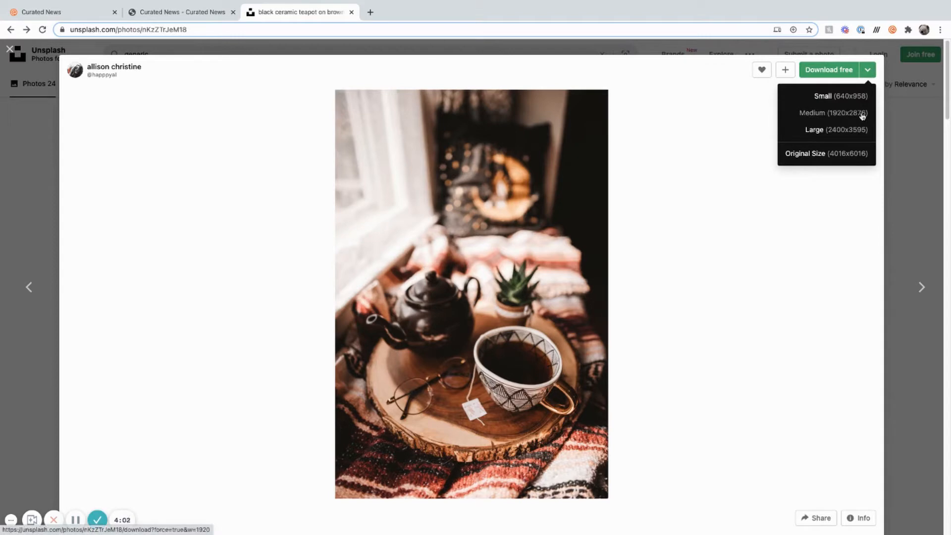
click(709, 182)
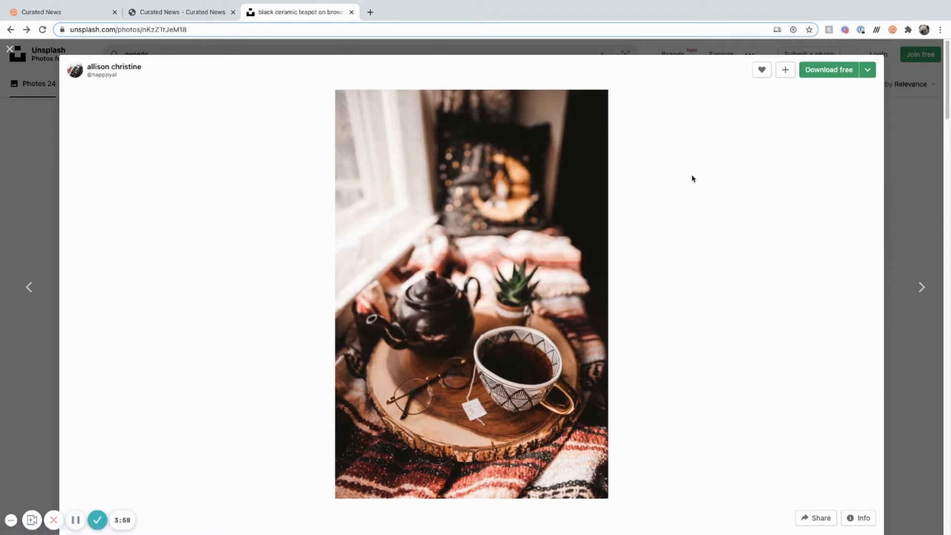
- Return to the Curated issue, open the Intro item "Hi!" for editing and attach the downloaded teapot photo ending in "unsplash (1).jpg"
click(55, 14)
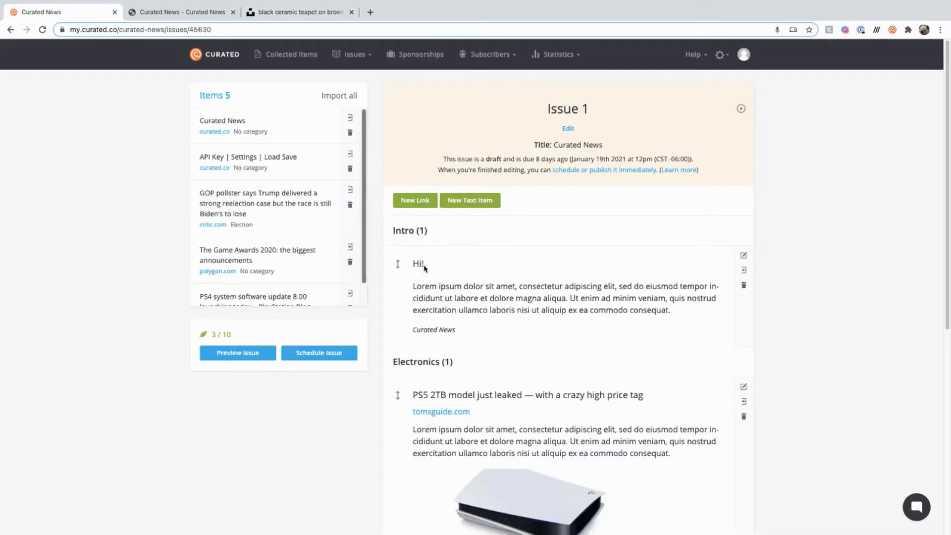
click(743, 255)
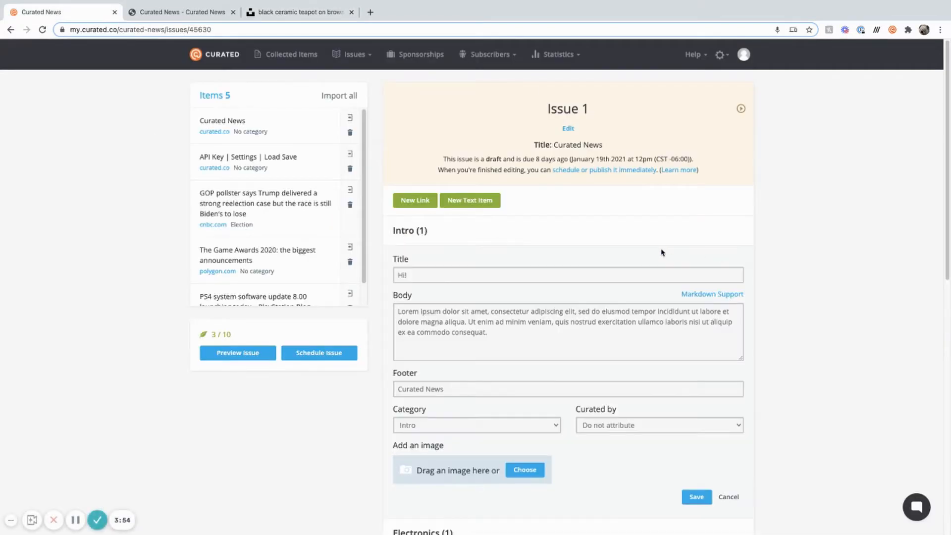
scroll(661, 252, down, 1)
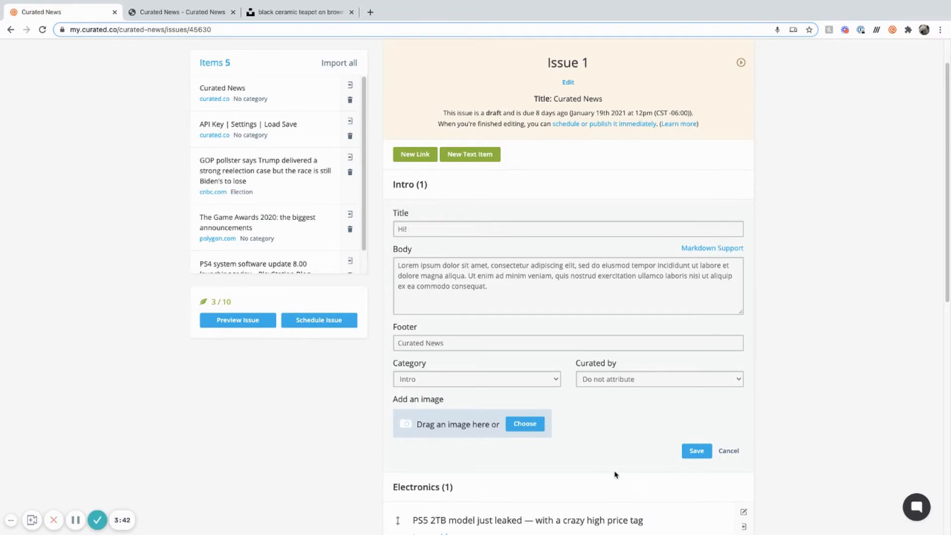
click(525, 424)
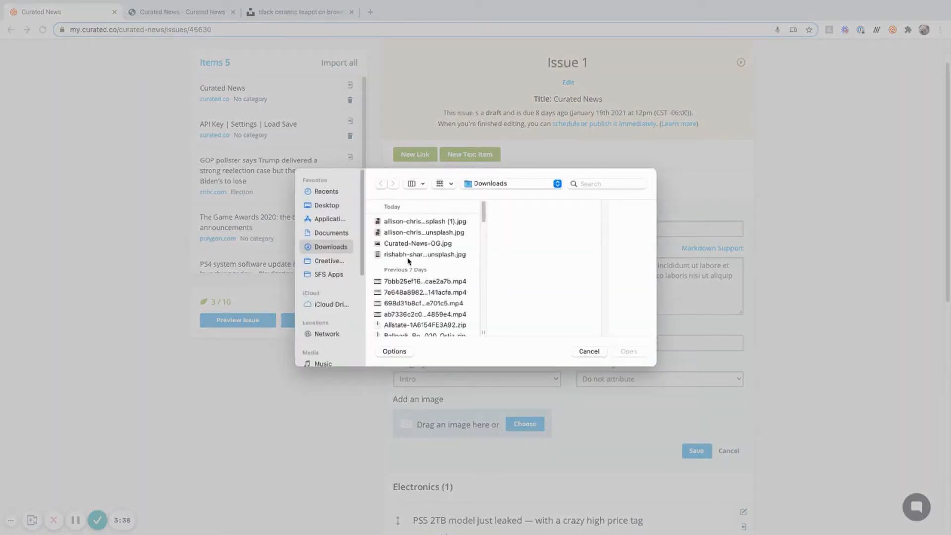
click(436, 222)
click(628, 351)
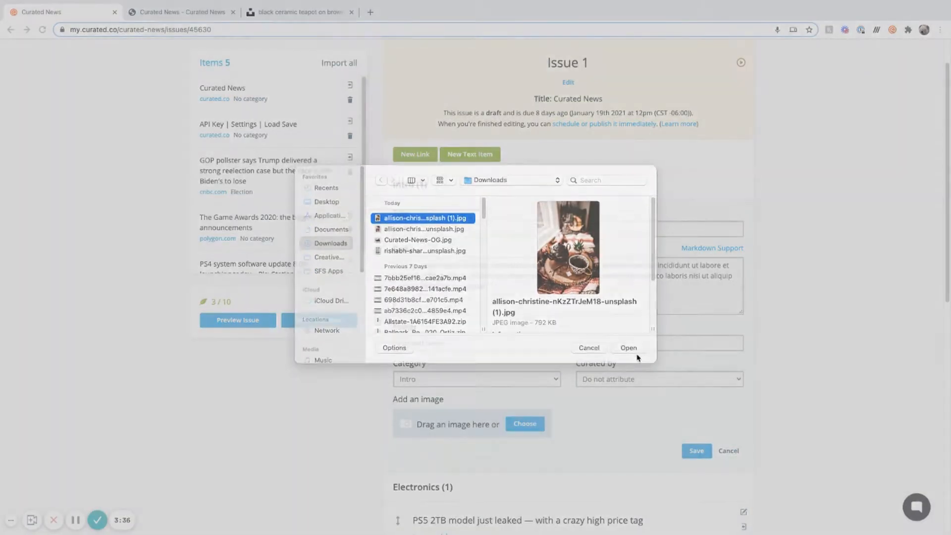
scroll(621, 435, down, 1)
scroll(620, 435, down, 1)
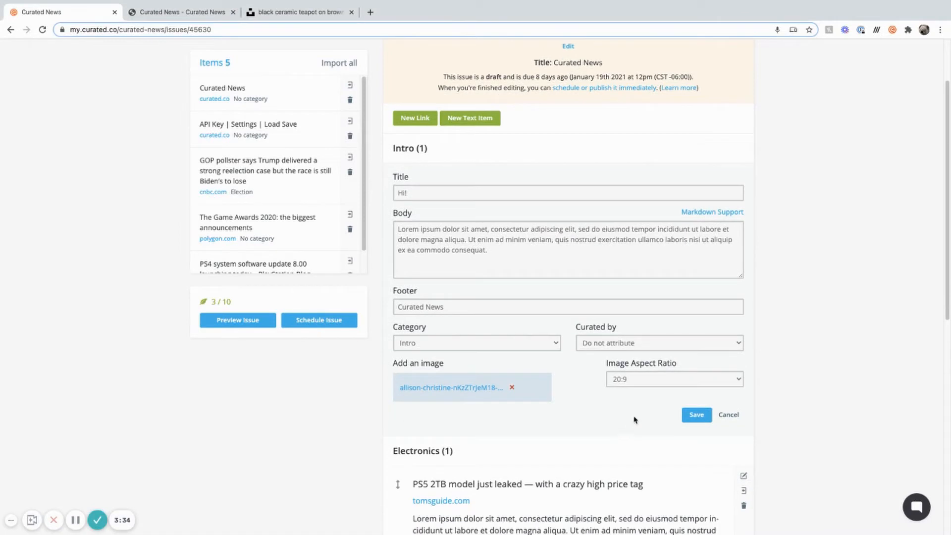
- Keep the image aspect ratio at 20:9 and save the Intro item
click(645, 382)
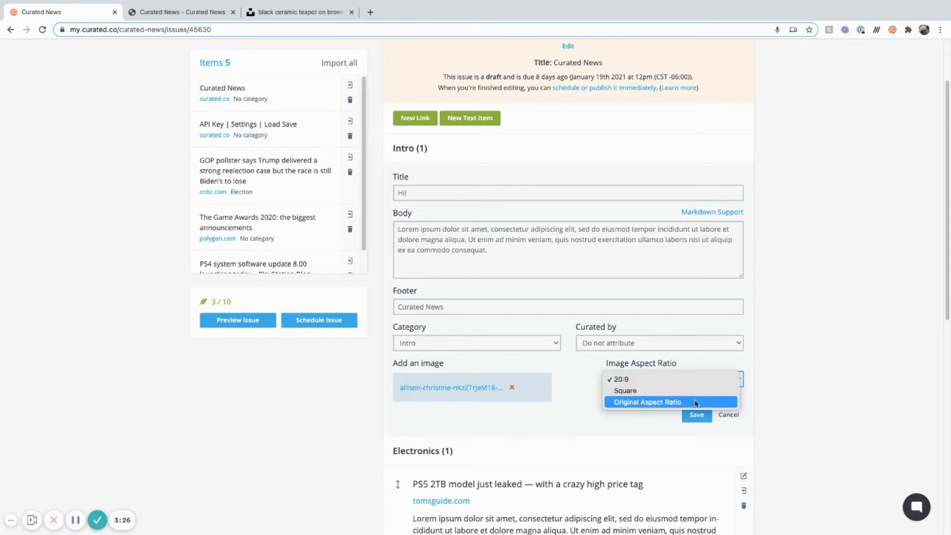
click(672, 379)
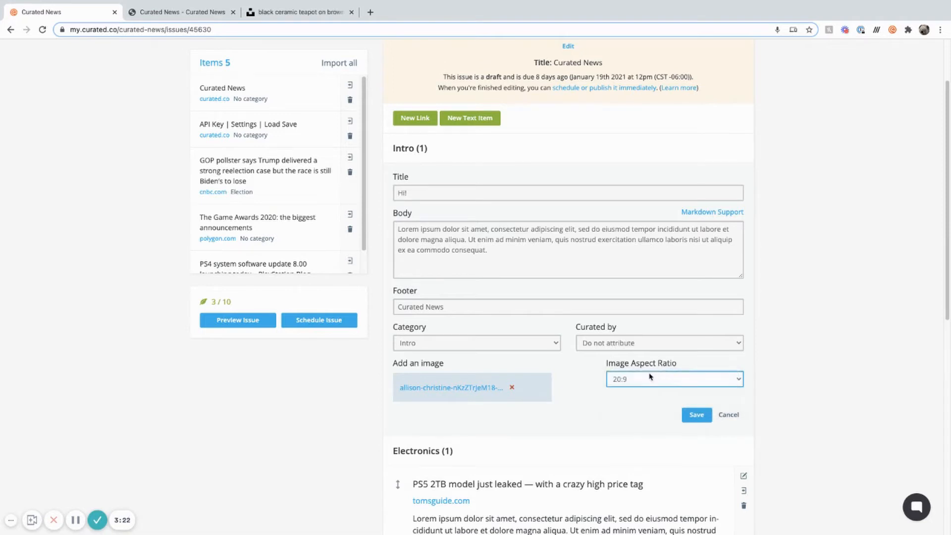
click(694, 414)
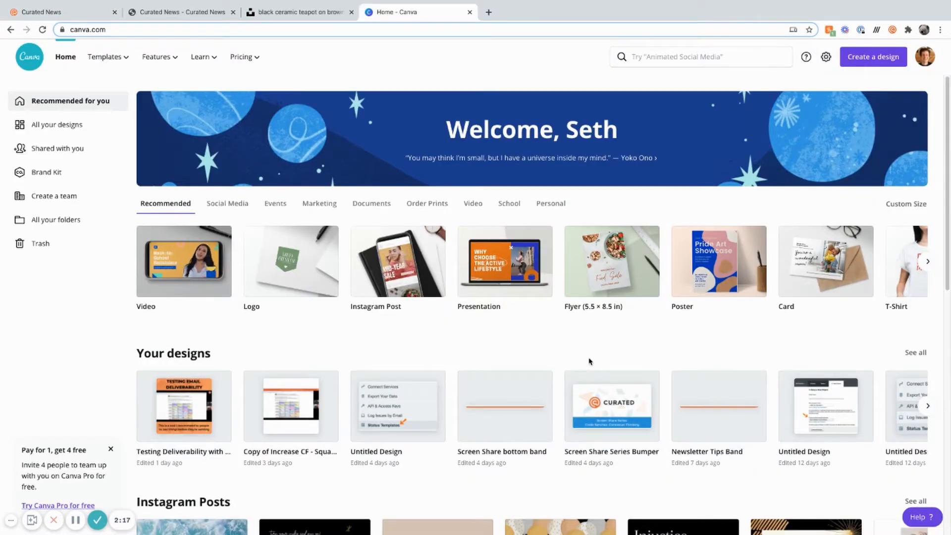
- In Canva, create a new design with a custom size of 1460 x 657 px
click(883, 61)
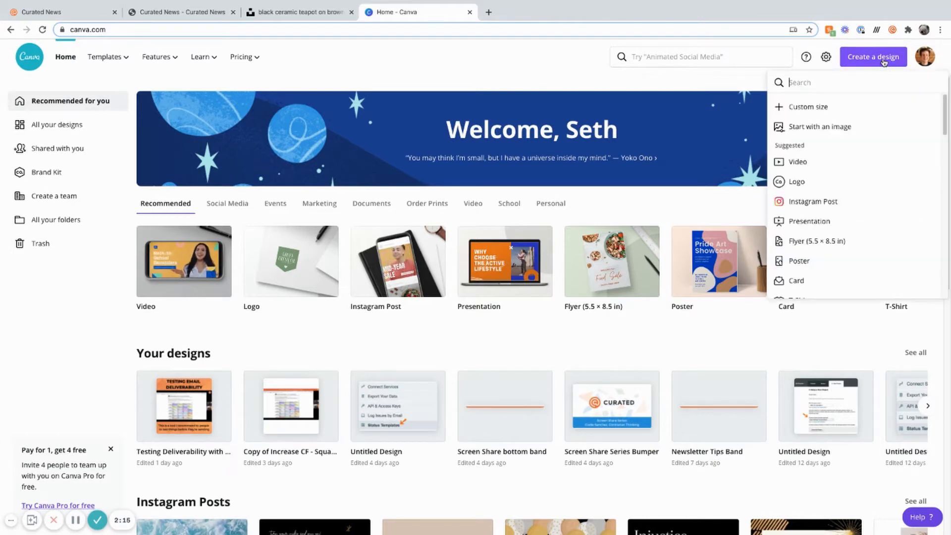
click(842, 105)
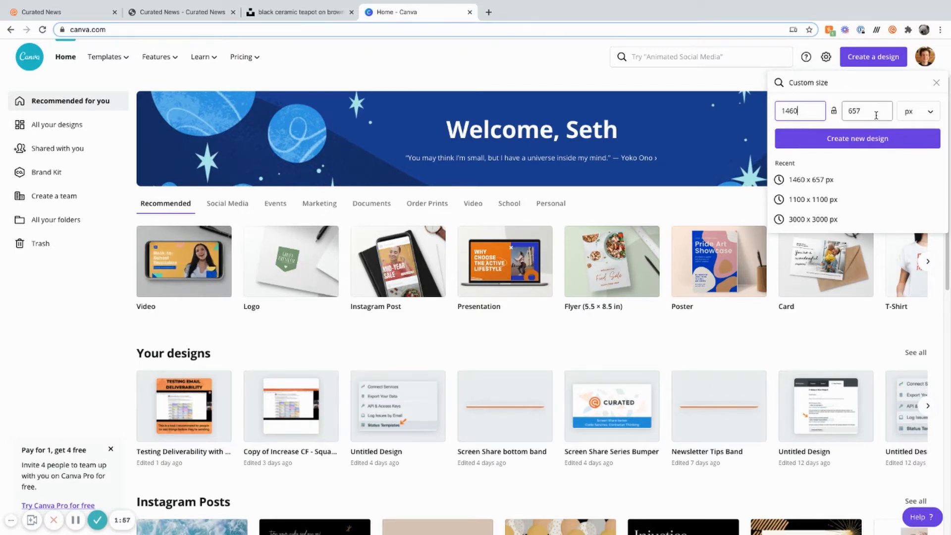
click(881, 139)
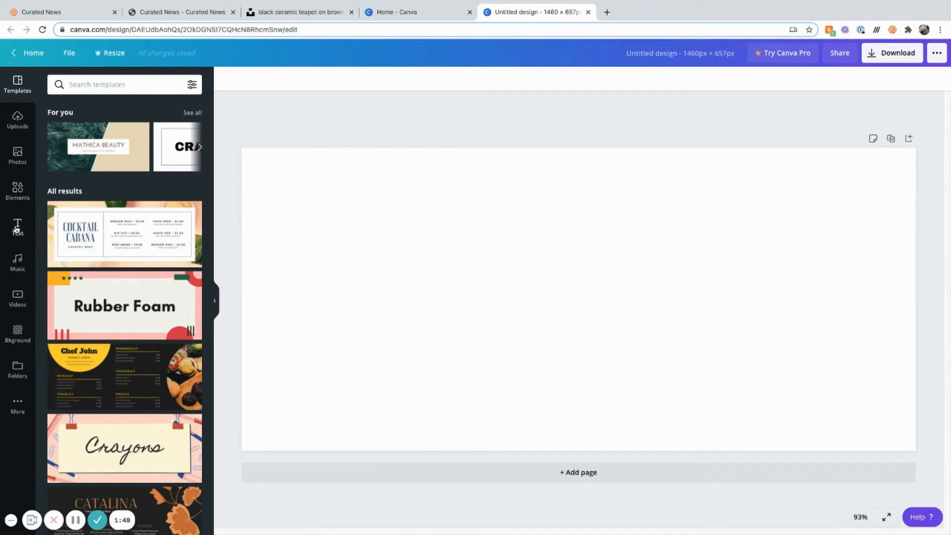
- Set the uploaded teapot photo as the full-page background and reposition it to show the teacup and glasses
click(18, 121)
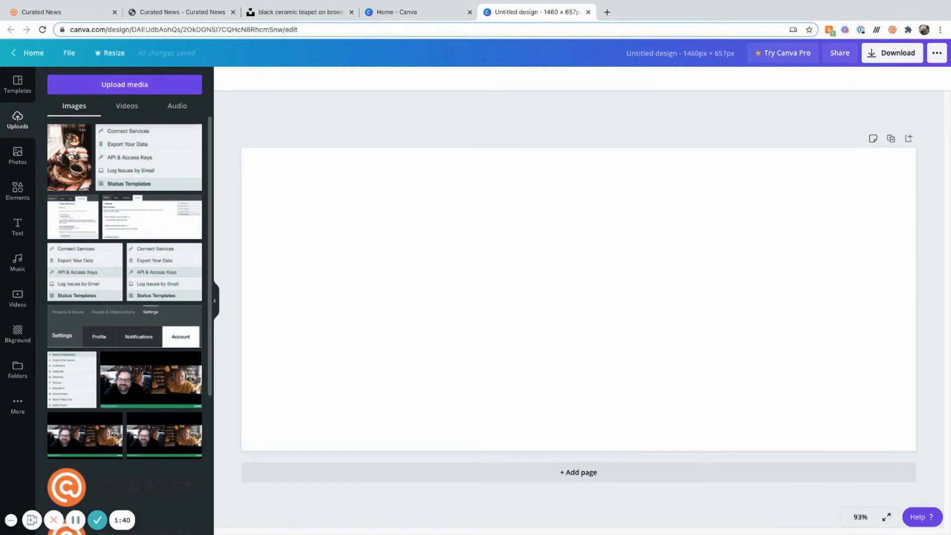
drag(69, 156, 251, 166)
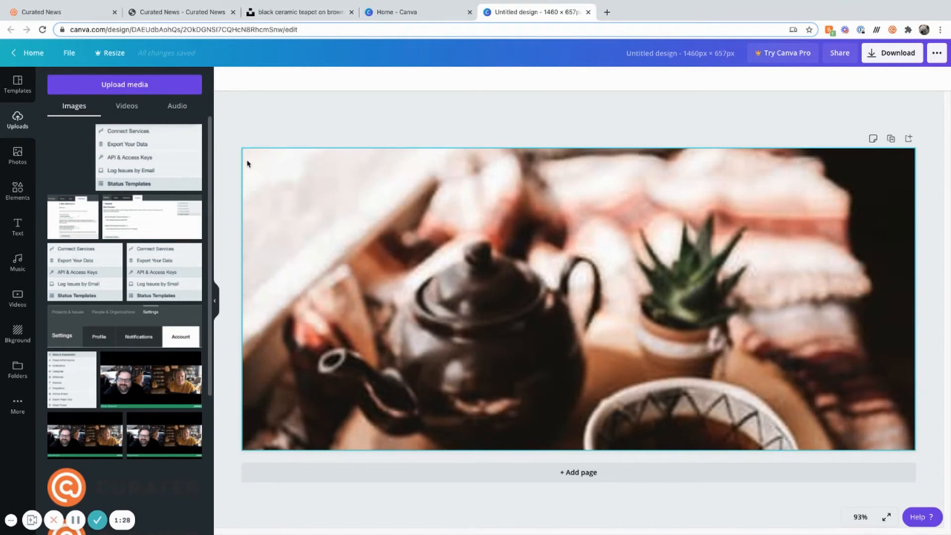
double_click(538, 252)
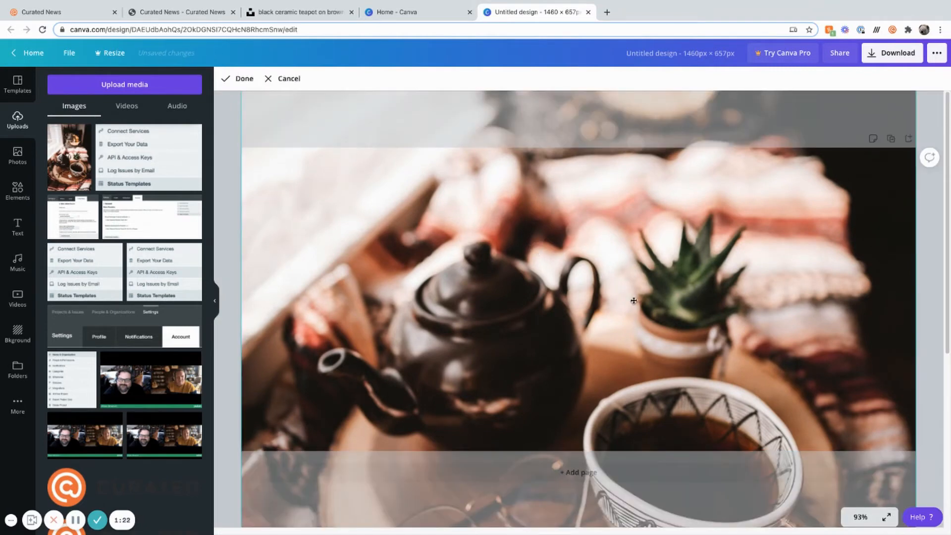
drag(630, 299, 643, 199)
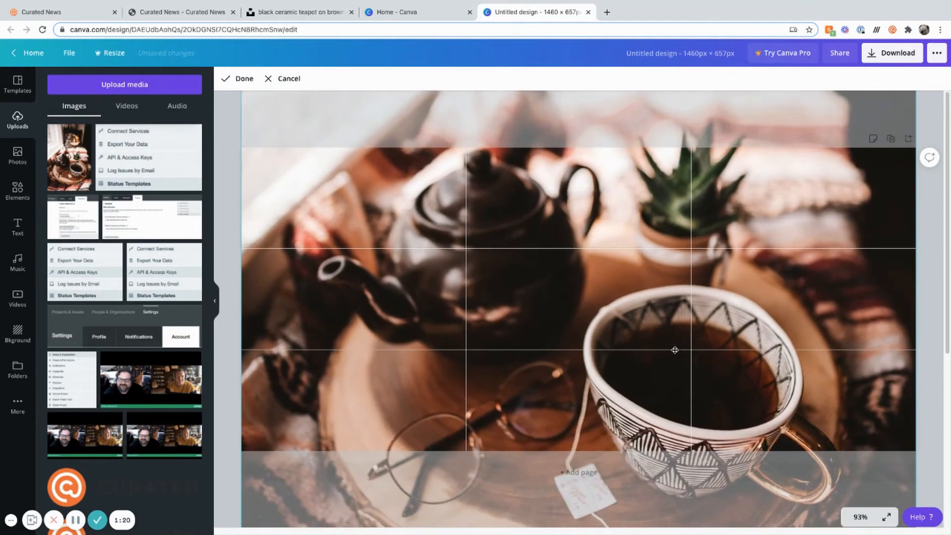
drag(675, 348, 680, 285)
drag(673, 368, 673, 338)
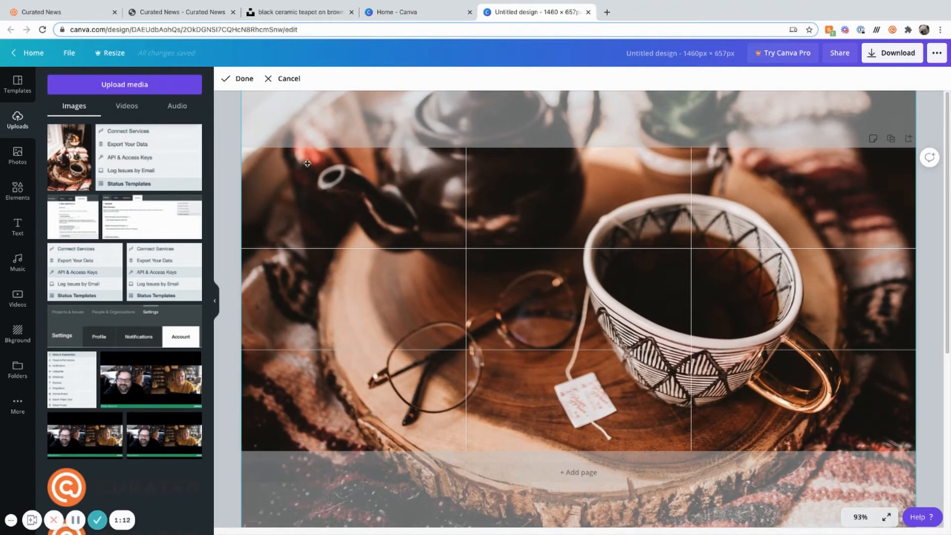
click(241, 79)
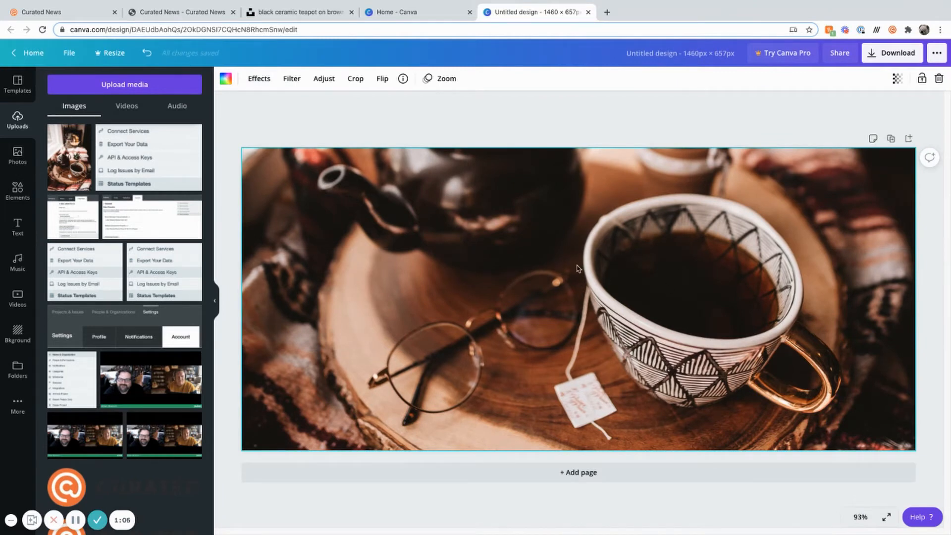
- Delete the background photo, place the teapot photo as a free-standing image, enlarge it and move it up near the page's top edge
key(Delete)
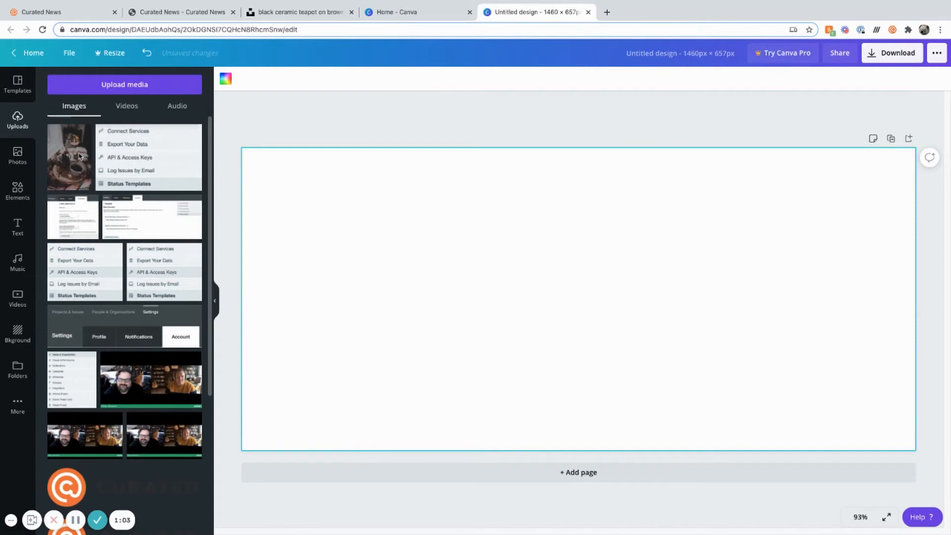
drag(79, 156, 576, 246)
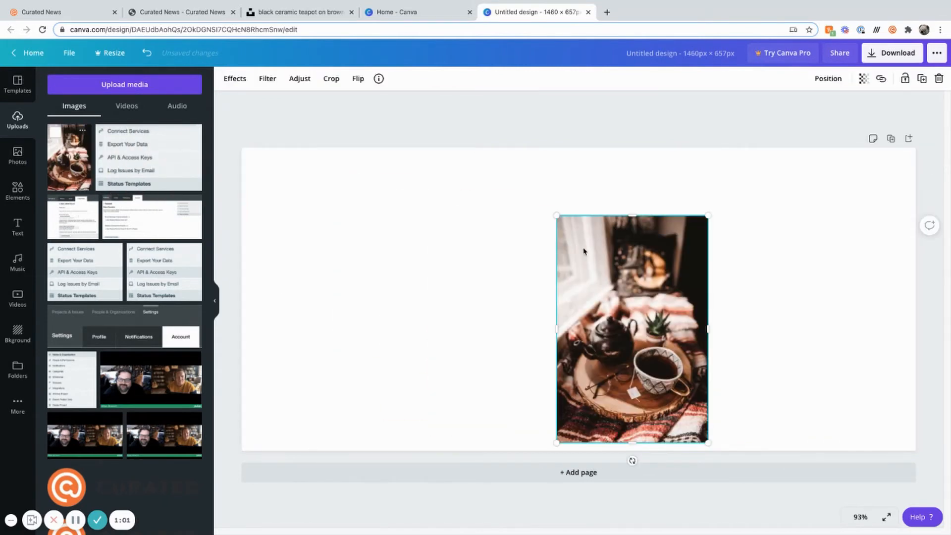
drag(556, 215, 509, 187)
drag(597, 229, 485, 212)
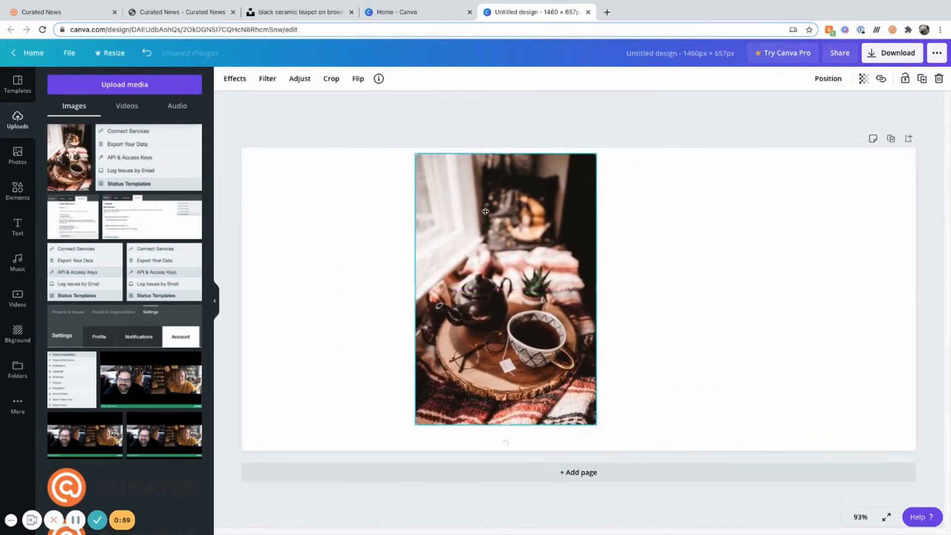
- Align the photo with the page's left edge and extend its frame to the bottom and right edges to cover the page
drag(593, 283, 758, 282)
drag(547, 264, 378, 259)
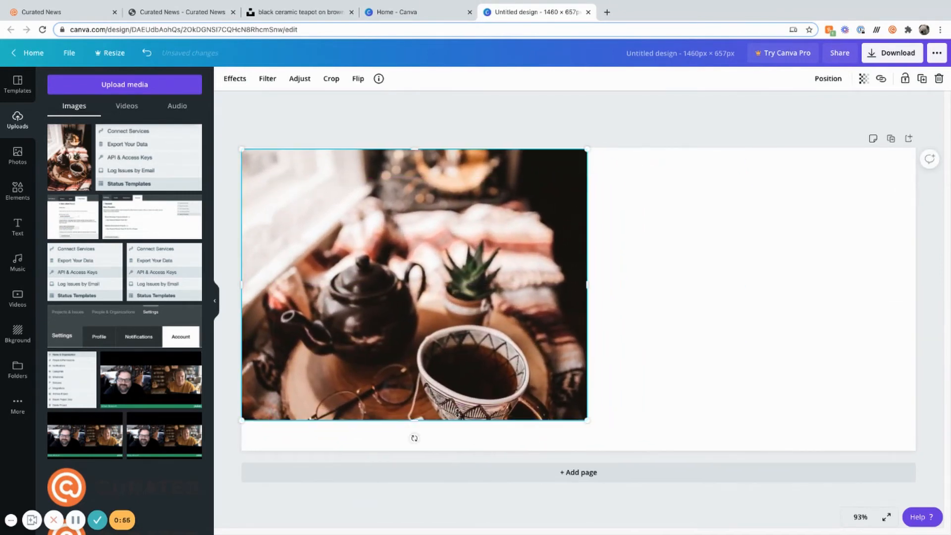
drag(415, 420, 419, 450)
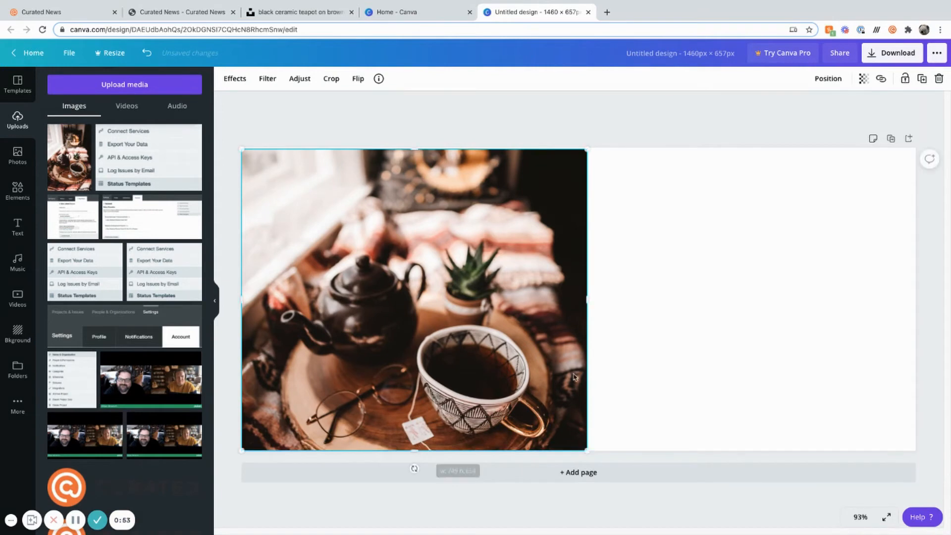
drag(587, 299, 916, 298)
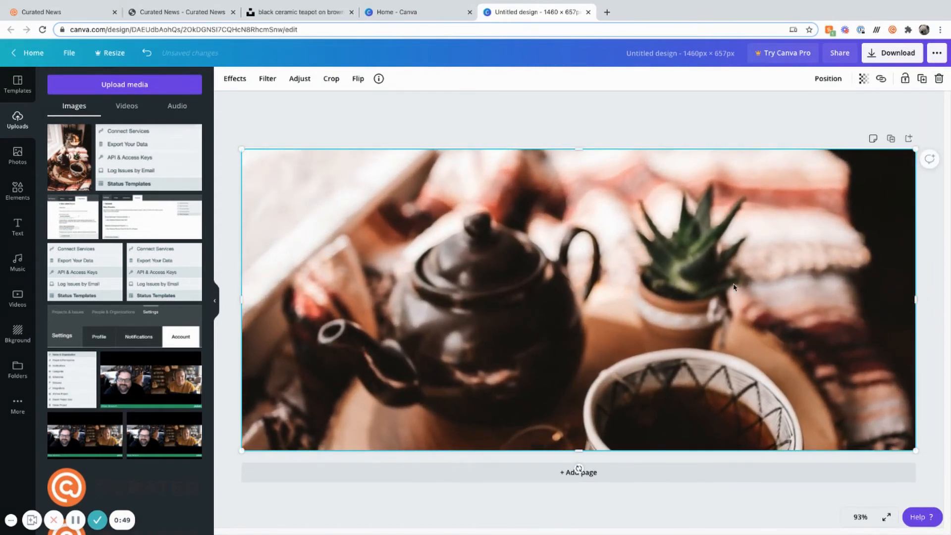
- Shift the photo upward within its frame to show the teacup and glasses, and apply the crop
double_click(572, 253)
drag(650, 264, 661, 234)
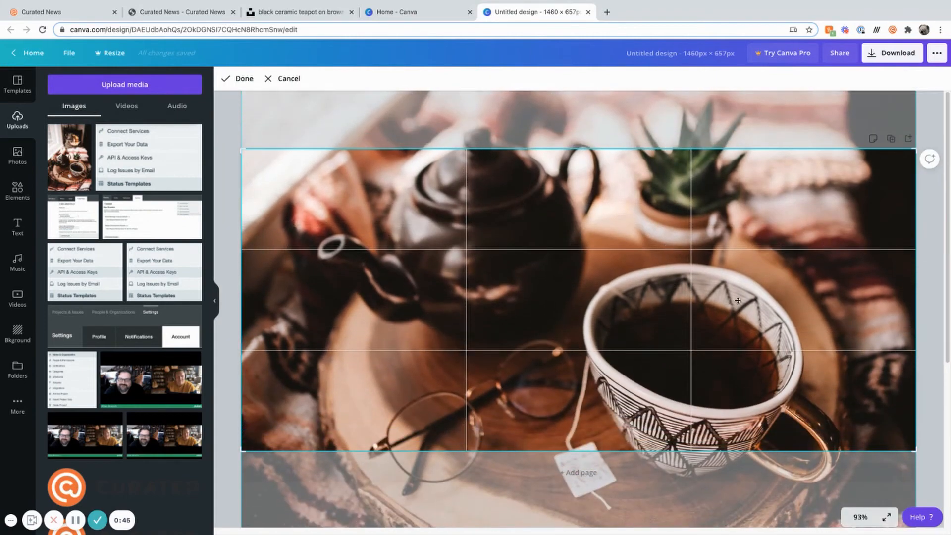
drag(821, 324, 753, 265)
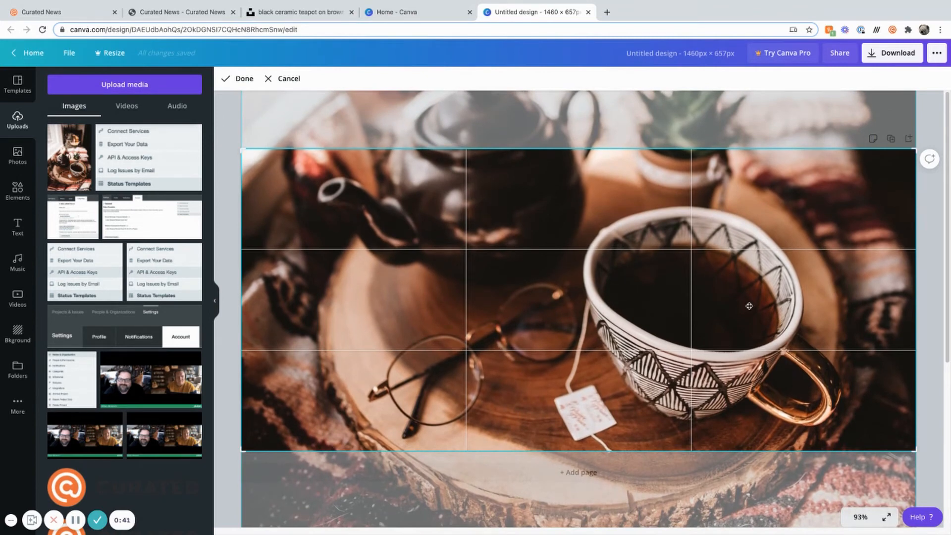
click(230, 78)
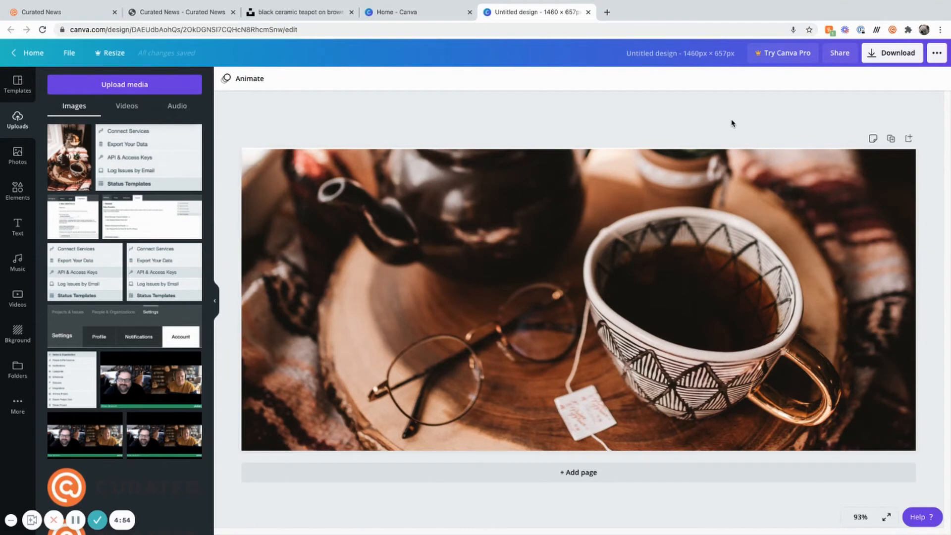
- Switch back to the Curated issue, open the Intro item "Hi!" for editing and remove its current image
click(632, 54)
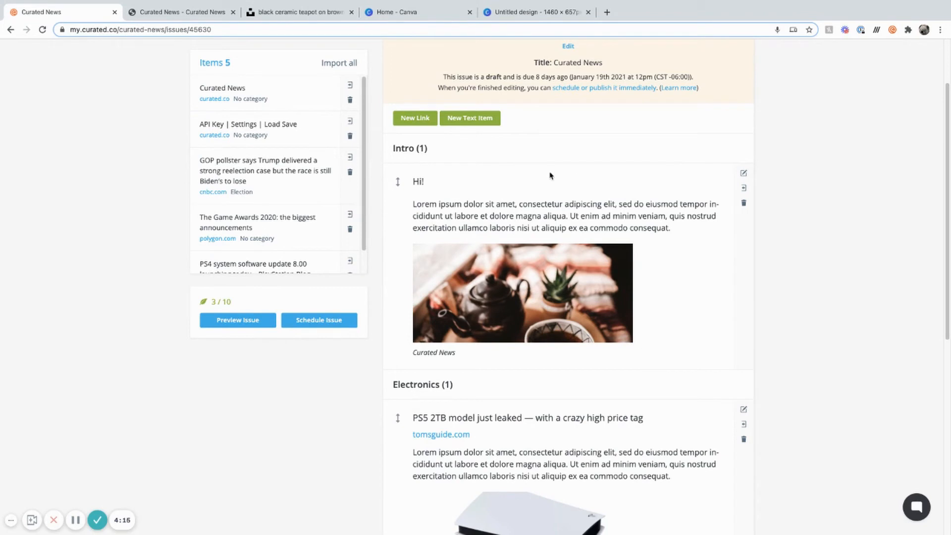
click(744, 173)
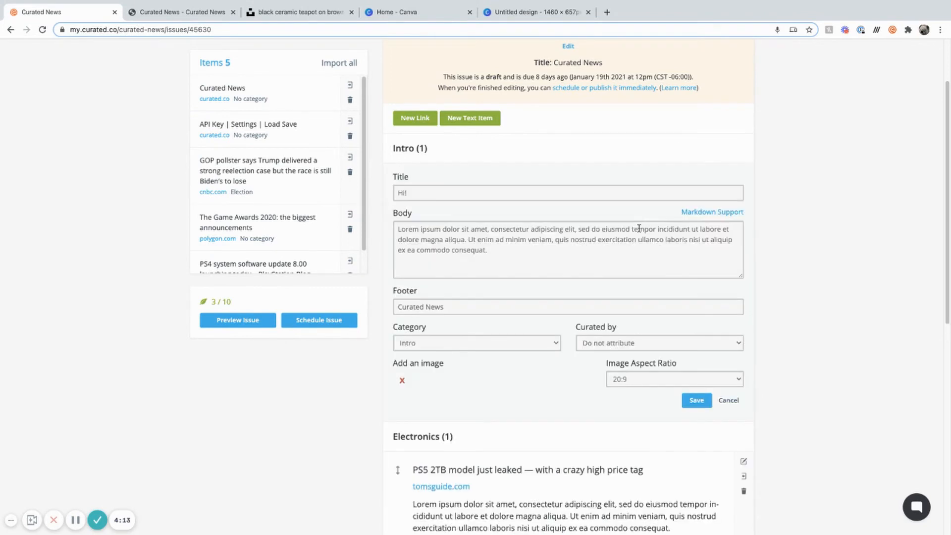
scroll(535, 350, down, 1)
click(470, 378)
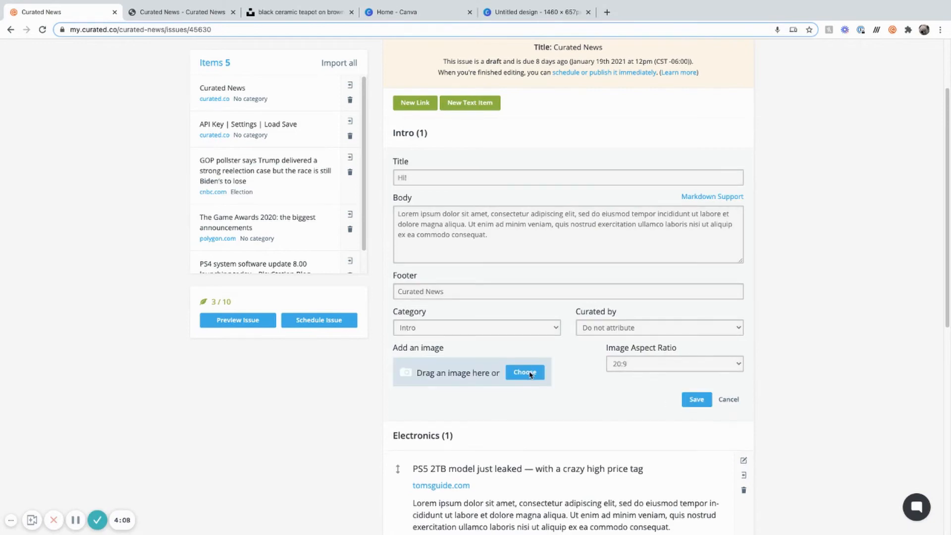
- Add "Untitled design (4).png" from the Downloads folder as the Intro item's image and save the item
click(528, 373)
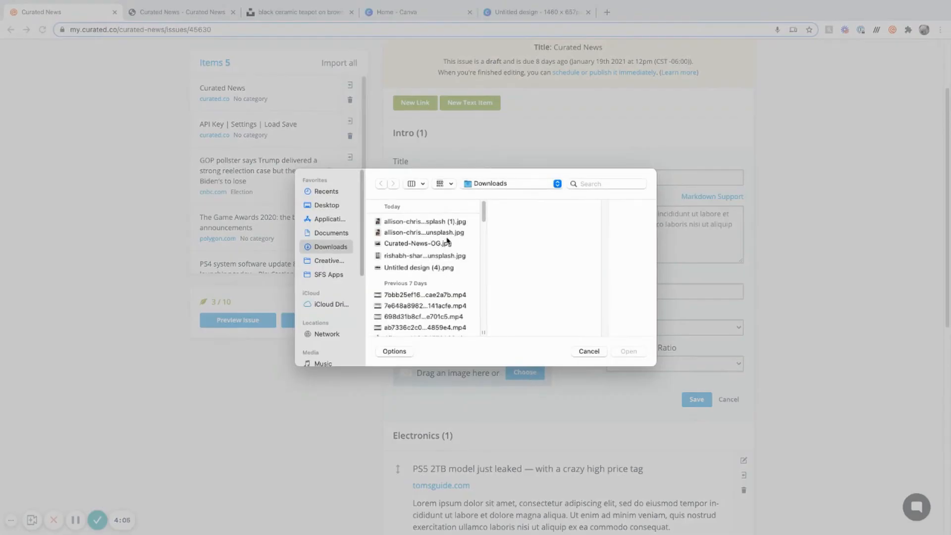
click(451, 267)
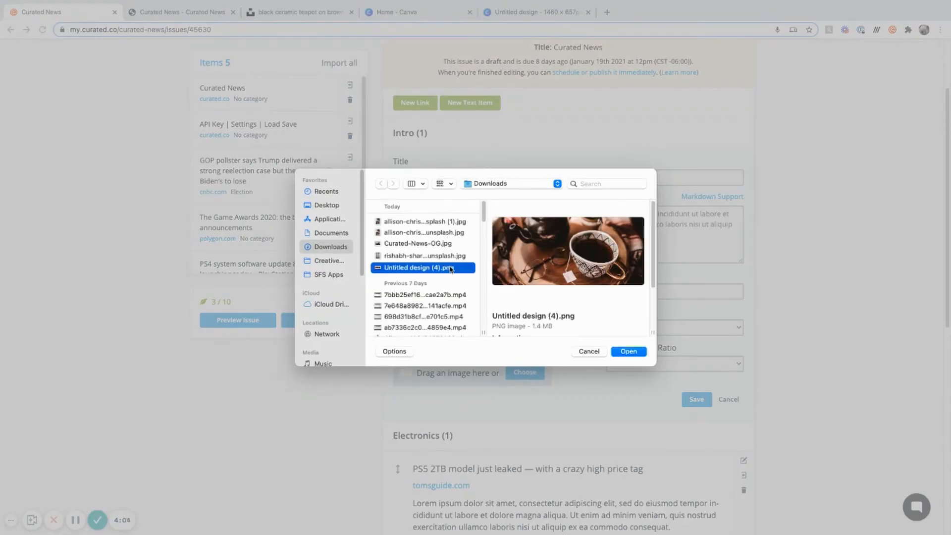
click(628, 351)
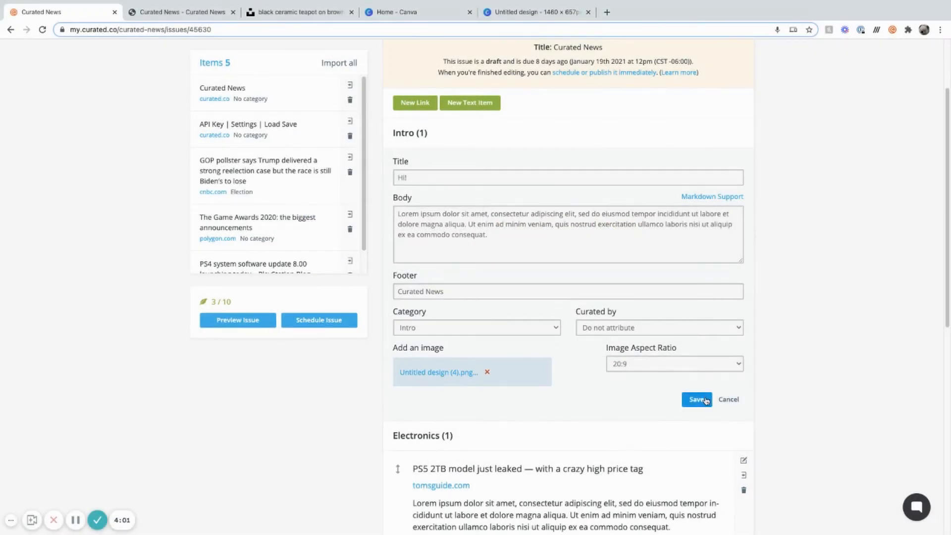
click(696, 399)
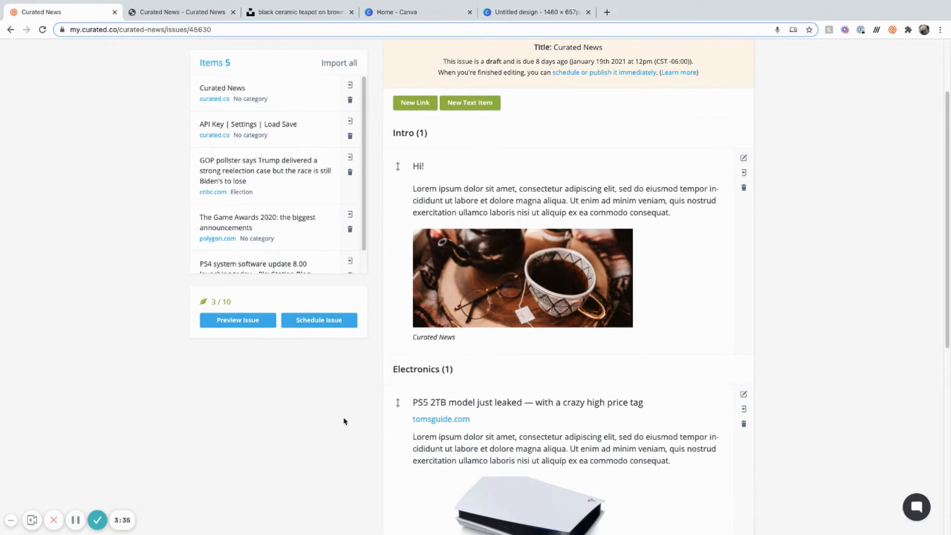
- Open the issue's web preview and examine how the cropped Intro image displays alongside the items below it
click(250, 322)
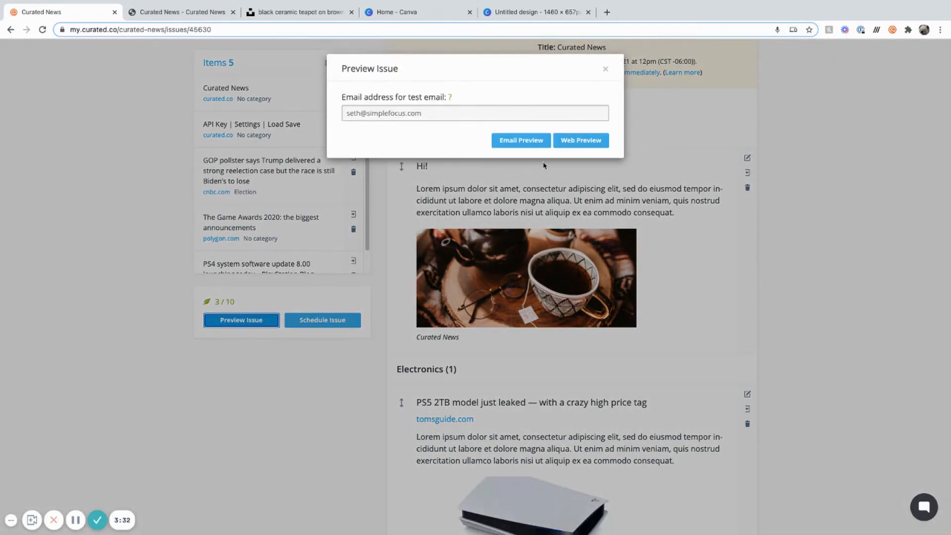
click(574, 141)
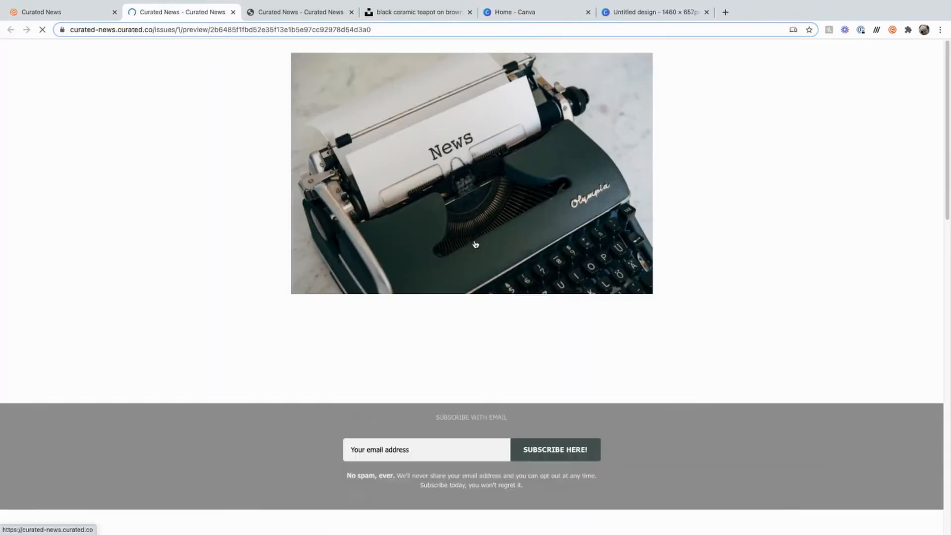
scroll(471, 255, down, 7)
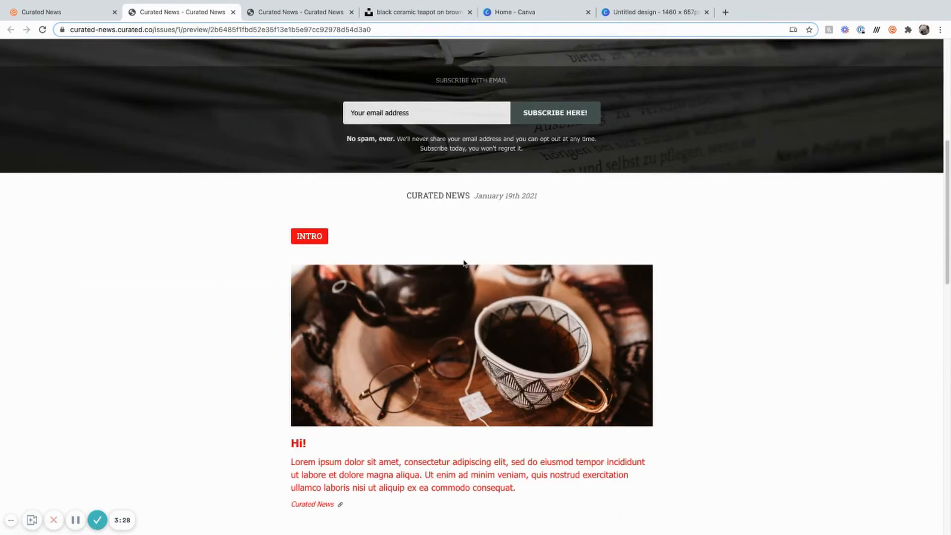
scroll(663, 352, down, 4)
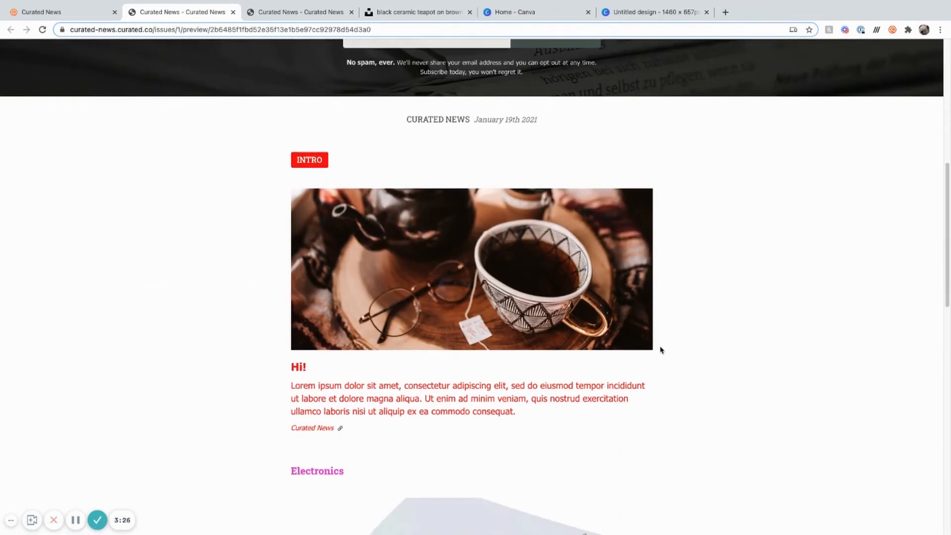
scroll(672, 389, down, 7)
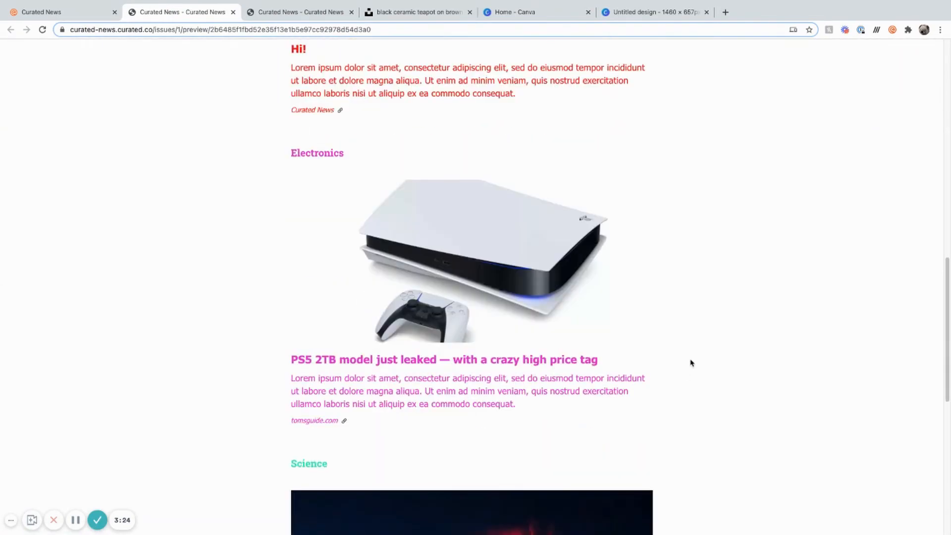
scroll(714, 411, down, 4)
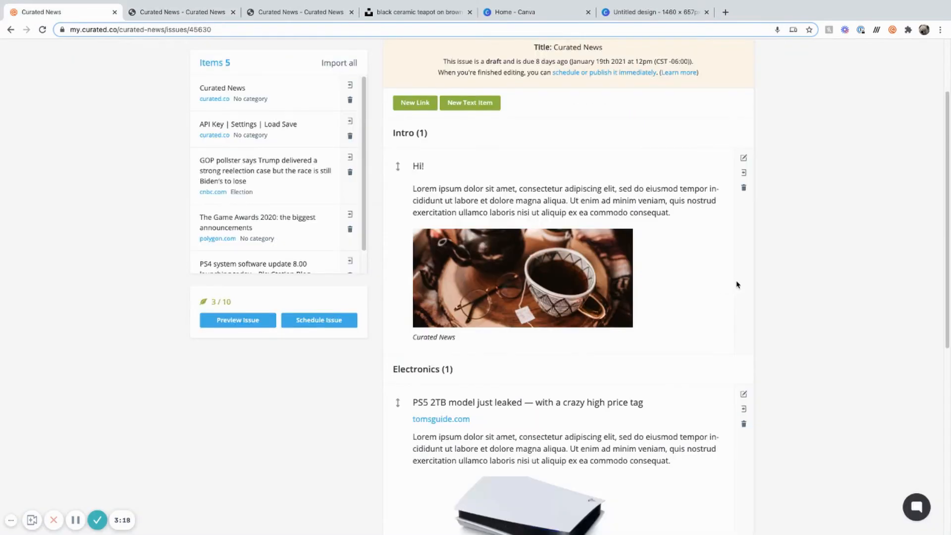
- Edit the Intro item "Hi!" again, setting its image aspect ratio to Original Aspect Ratio and removing the cropped image
click(743, 158)
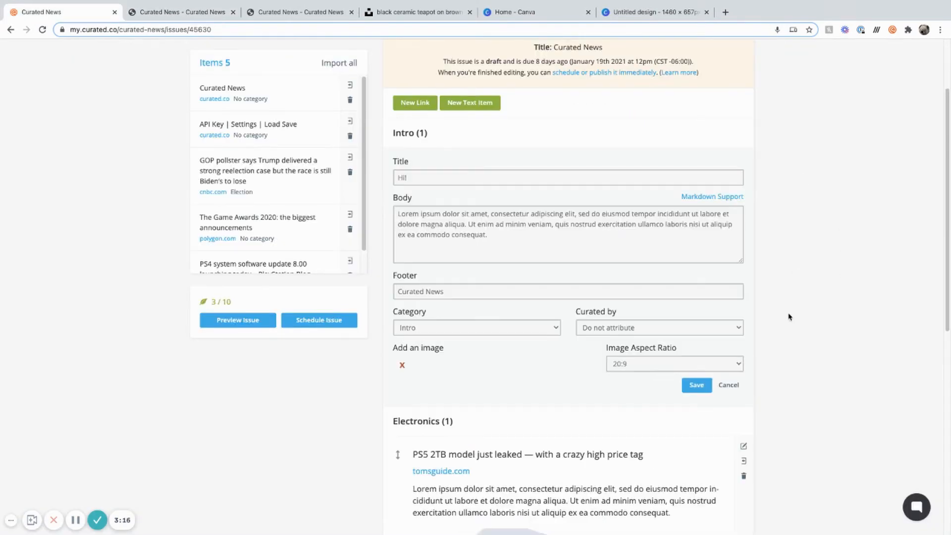
click(728, 353)
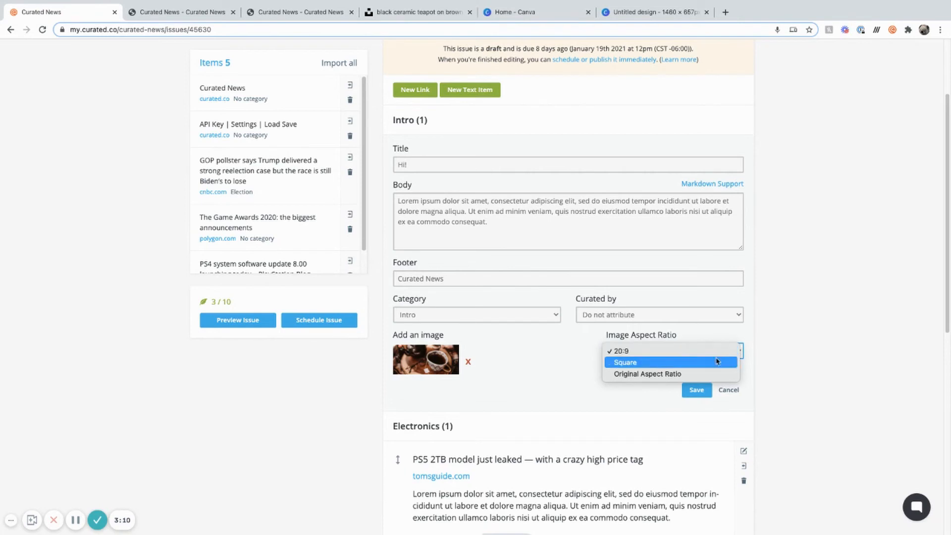
click(708, 374)
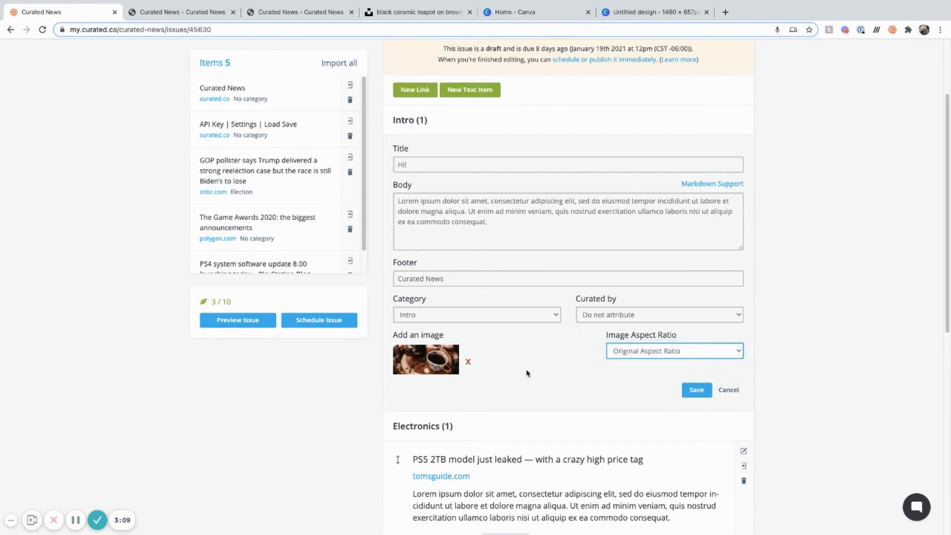
click(468, 362)
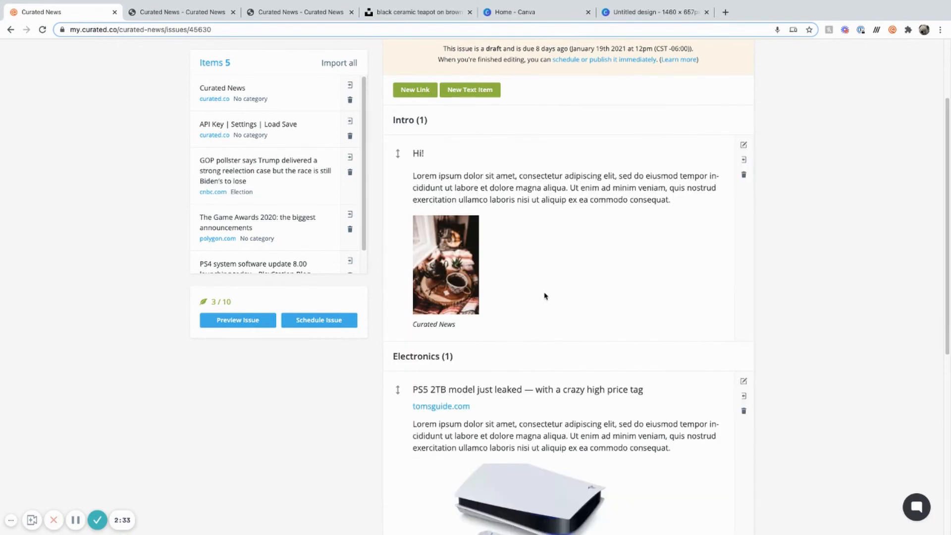
- Open a new web preview of the issue and examine the full-height Intro photo compared with the Electronics item's image
click(238, 320)
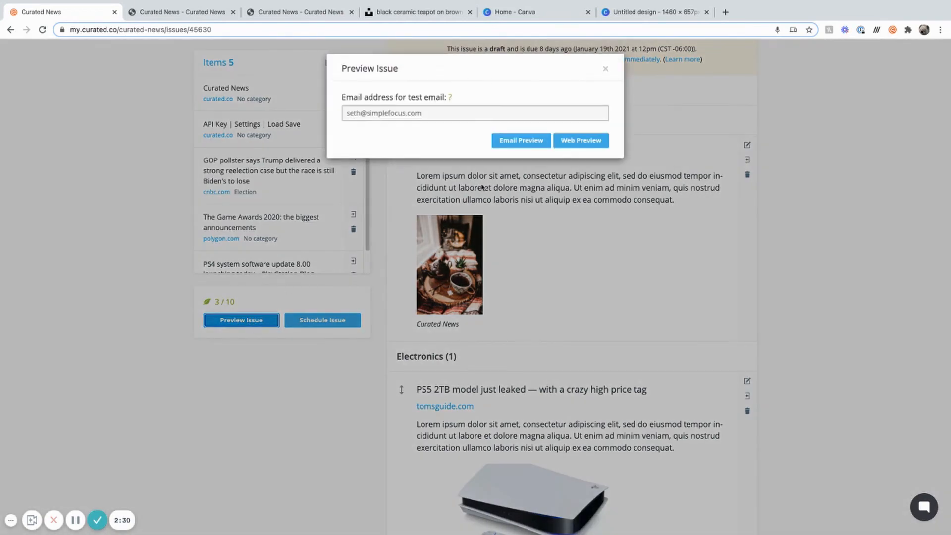
click(582, 140)
scroll(512, 292, down, 10)
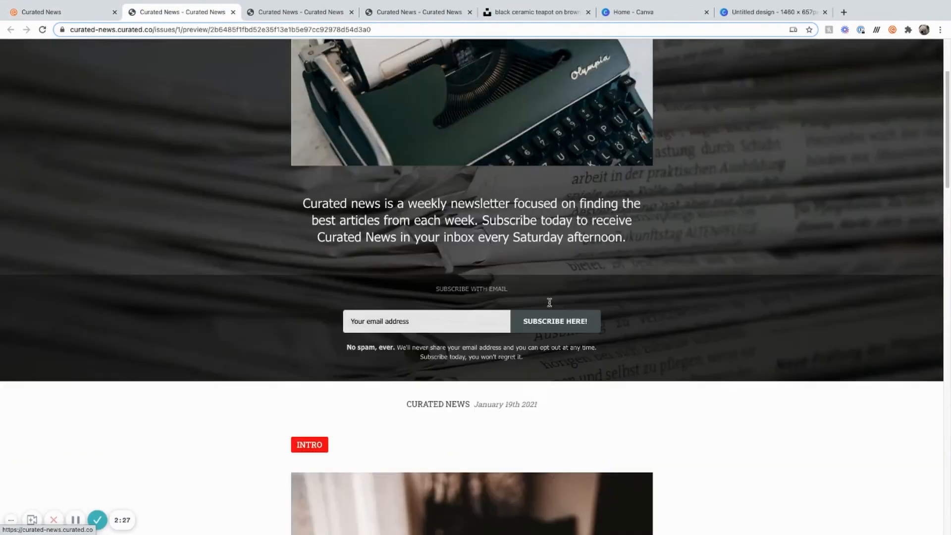
scroll(726, 376, down, 6)
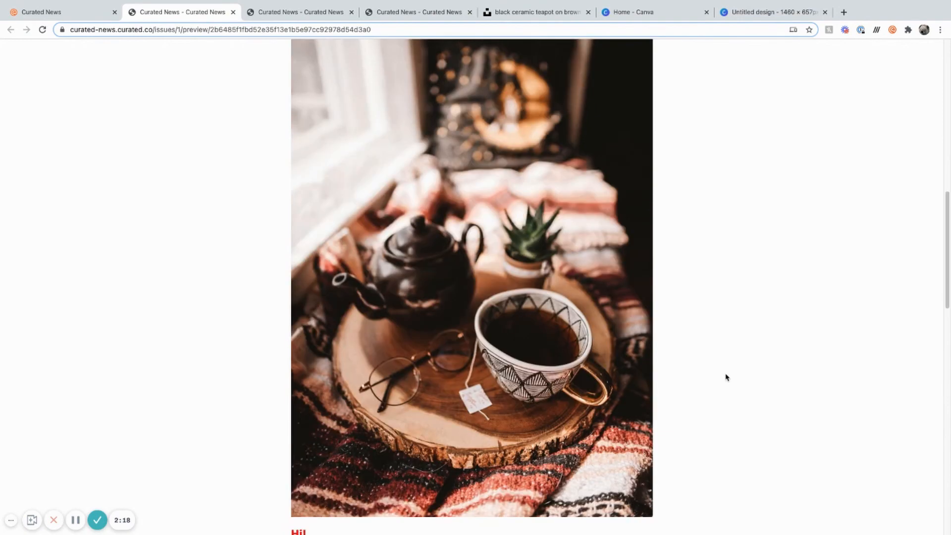
scroll(742, 341, down, 6)
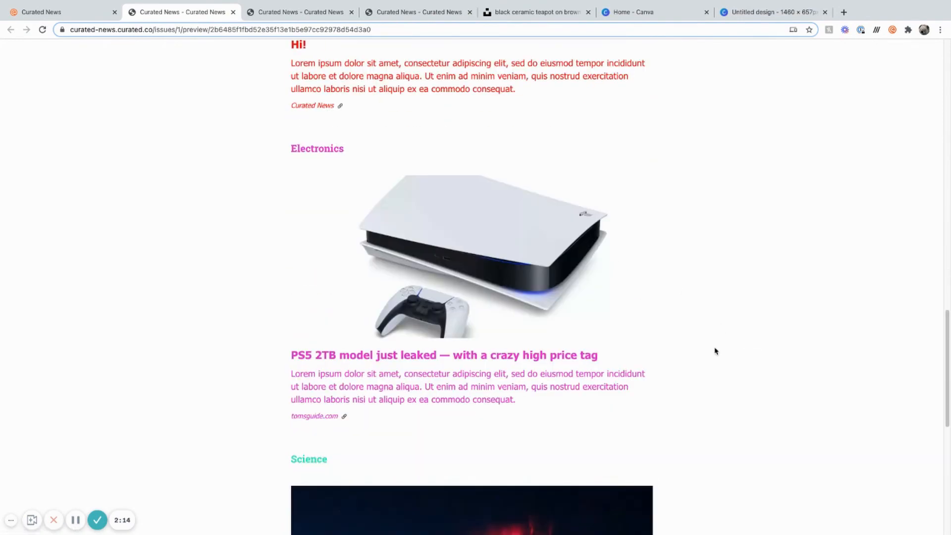
scroll(715, 351, down, 1)
scroll(723, 359, up, 9)
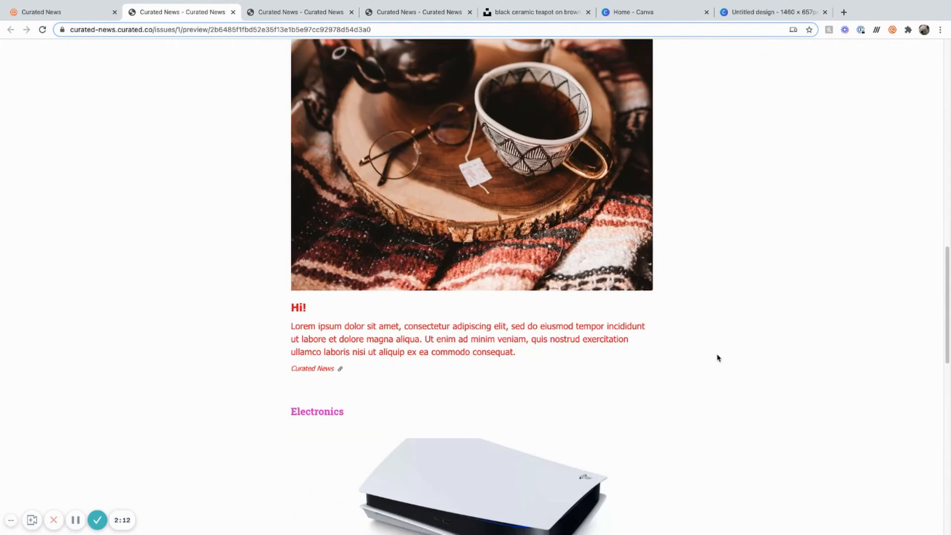
scroll(719, 350, up, 5)
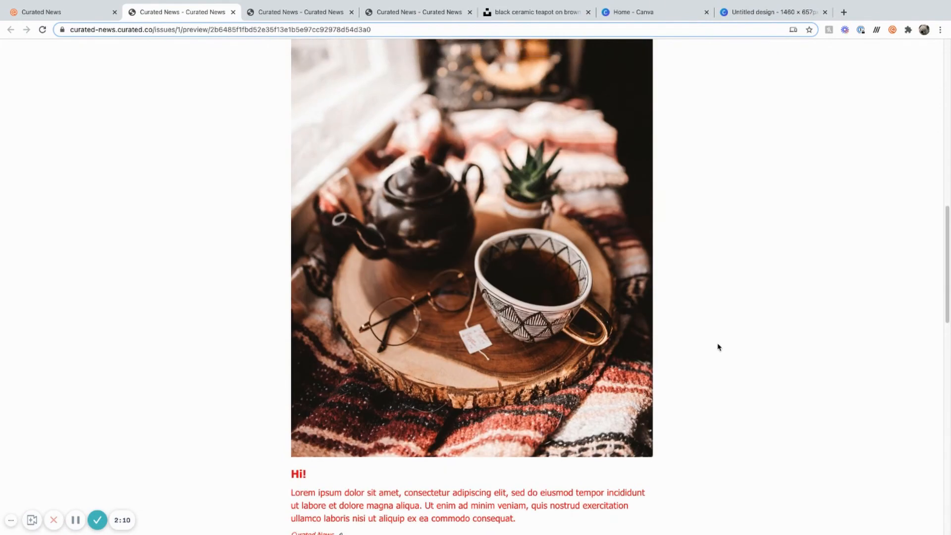
scroll(719, 346, up, 7)
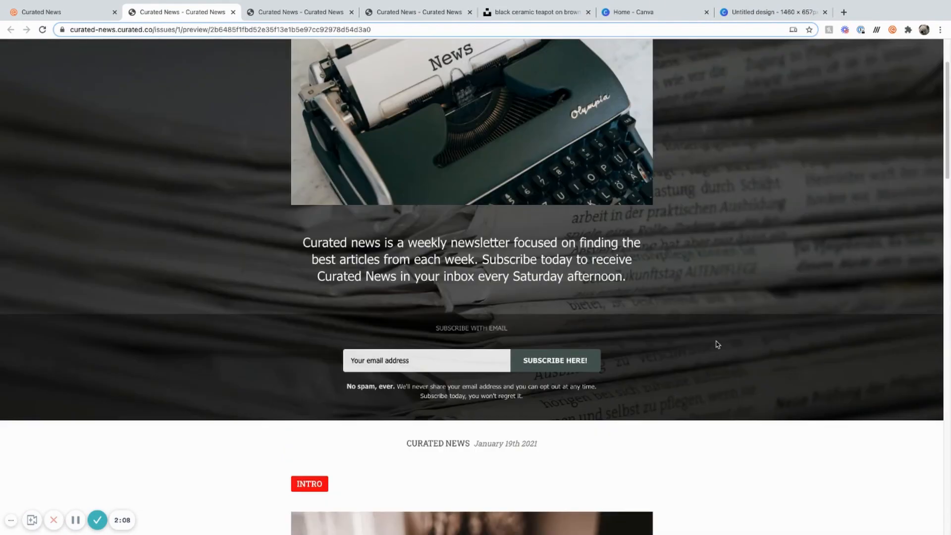